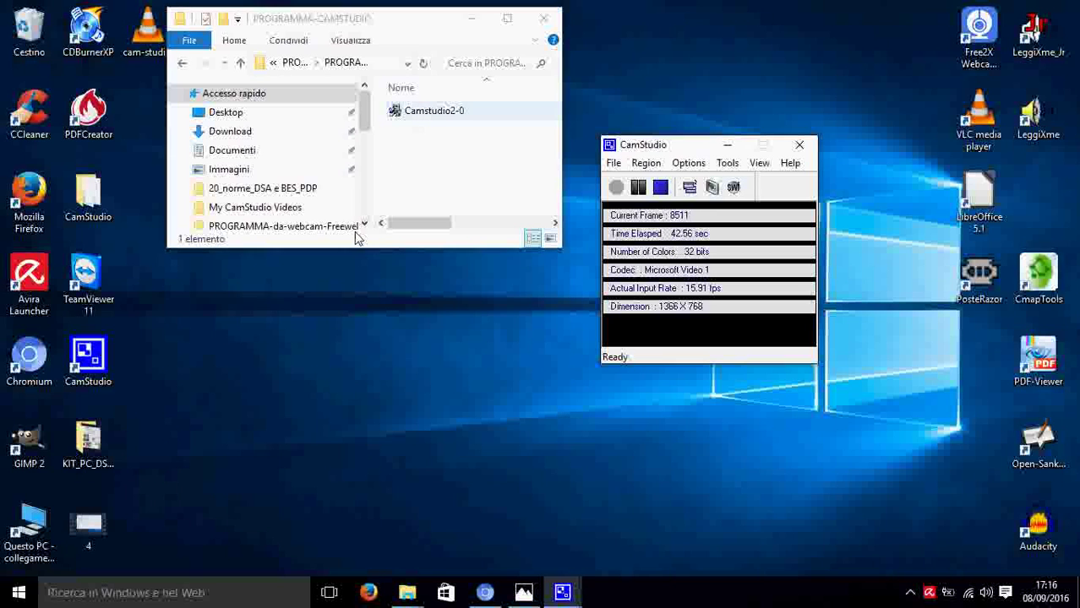
# Look for CamStudio among the recently added apps and return to its open recorder window.
pyautogui.click(18, 592)
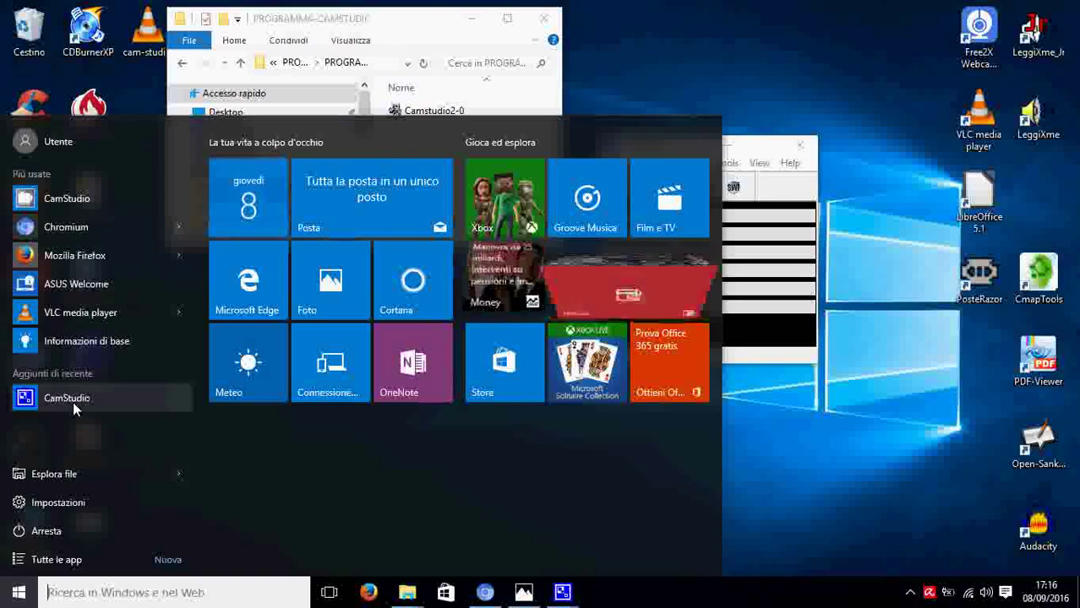
pyautogui.click(791, 461)
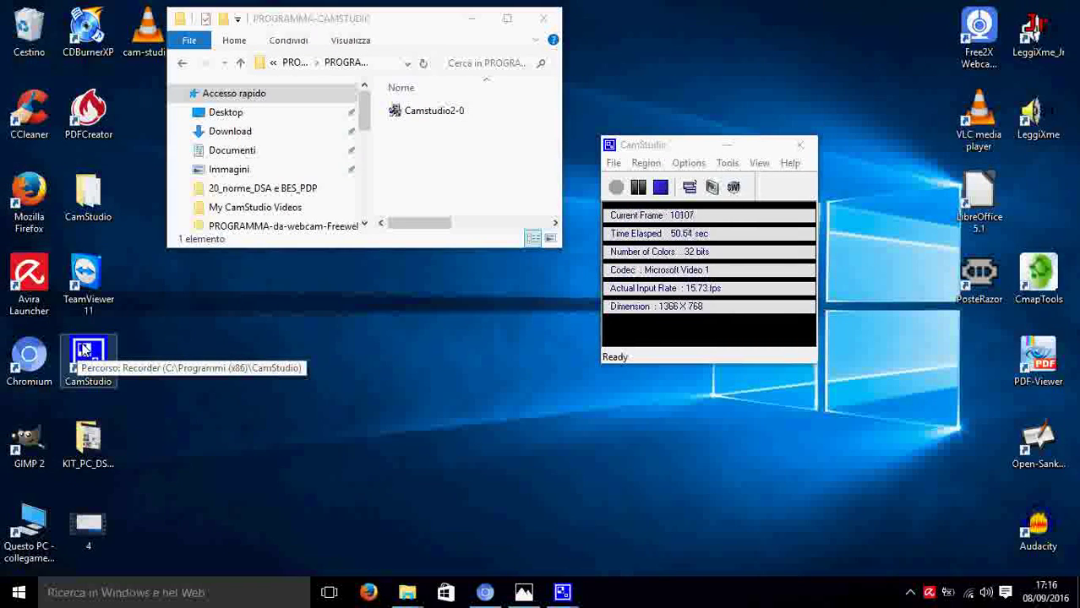
pyautogui.click(696, 148)
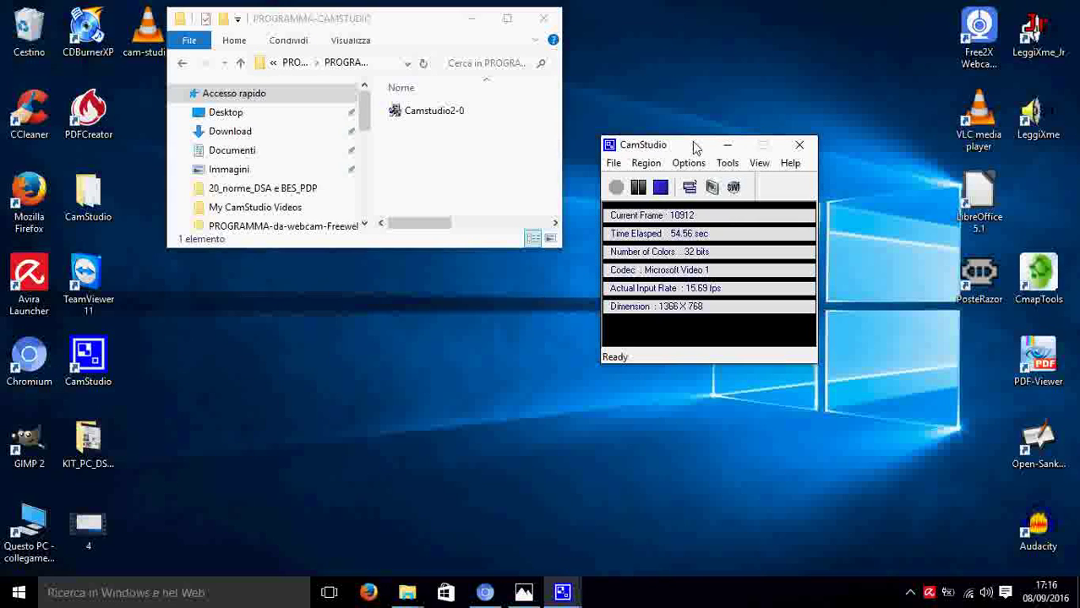
# Move the CamStudio window slightly higher and review its capture region and audio recording choices.
pyautogui.moveTo(680, 143); pyautogui.dragTo(679, 107)
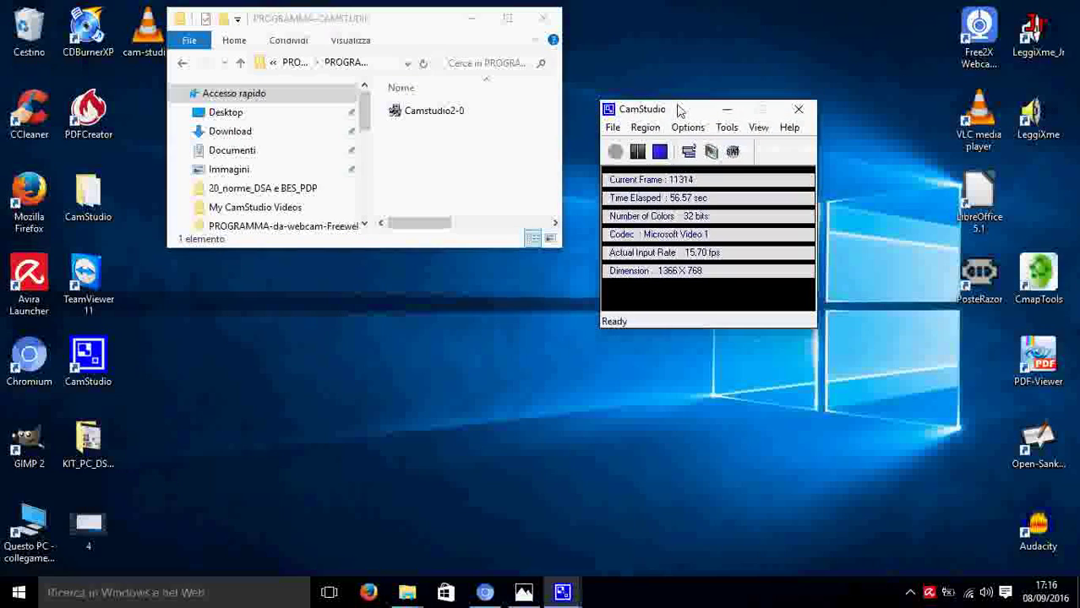
pyautogui.click(648, 128)
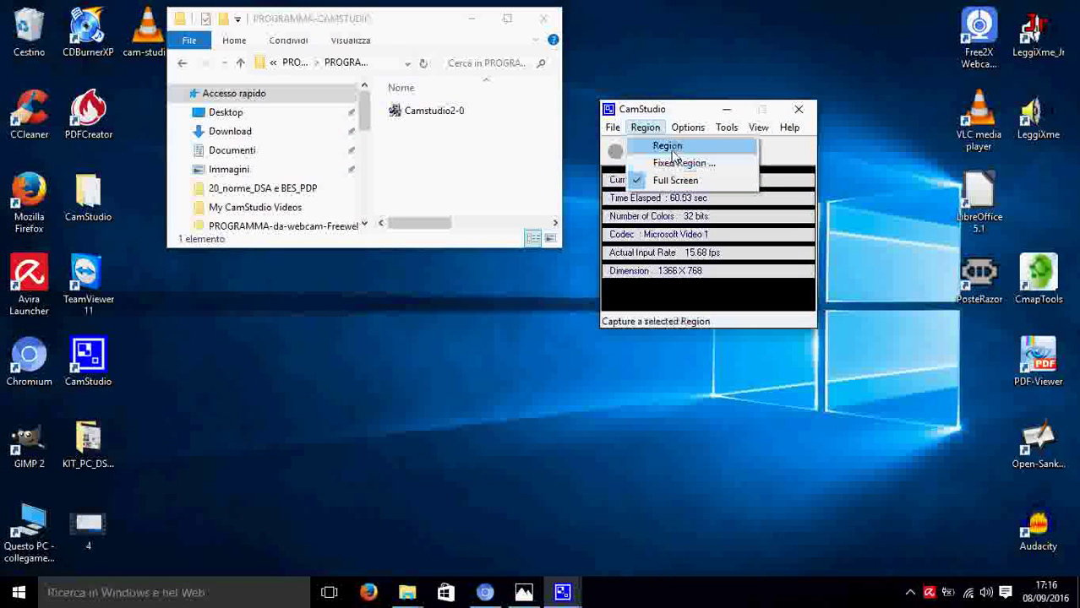
pyautogui.moveTo(689, 130)
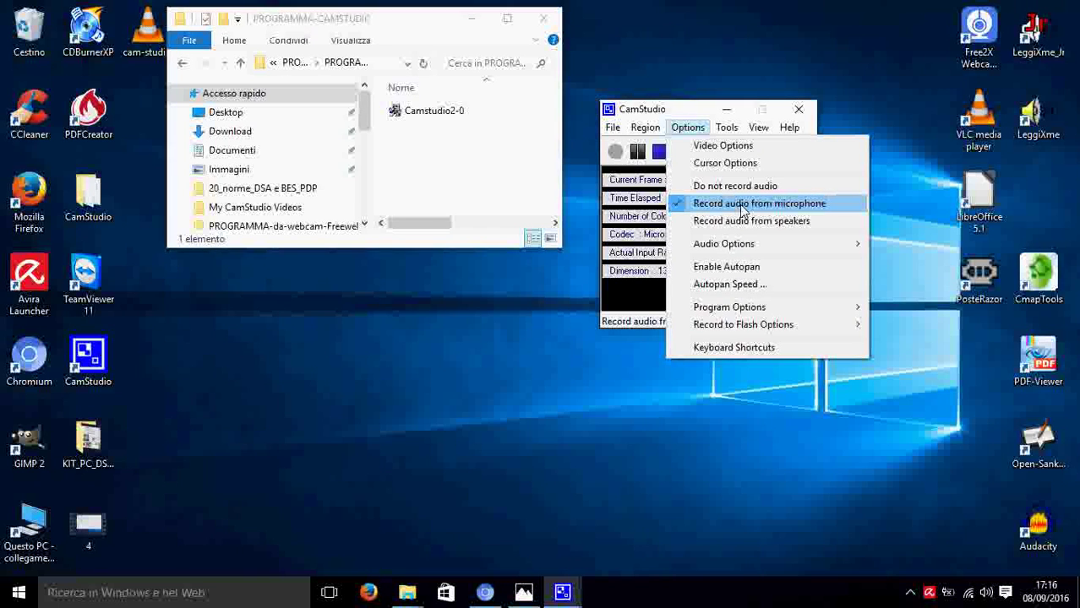
# Turn on cursor highlighting in CamStudio with a slightly larger circle and apply the cursor options.
pyautogui.click(726, 164)
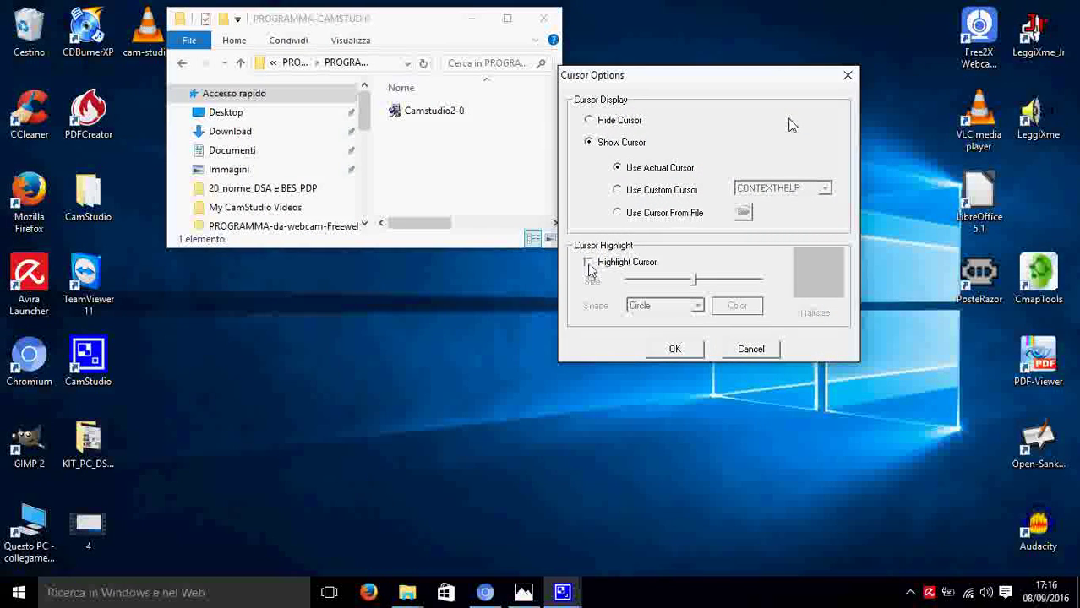
pyautogui.click(589, 265)
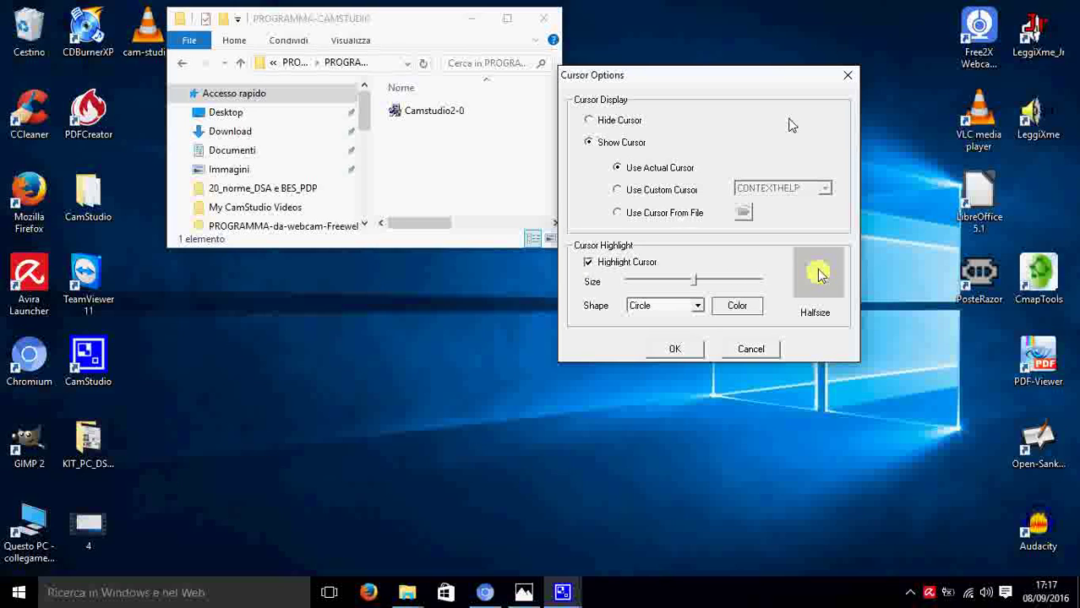
pyautogui.moveTo(694, 286); pyautogui.dragTo(706, 286)
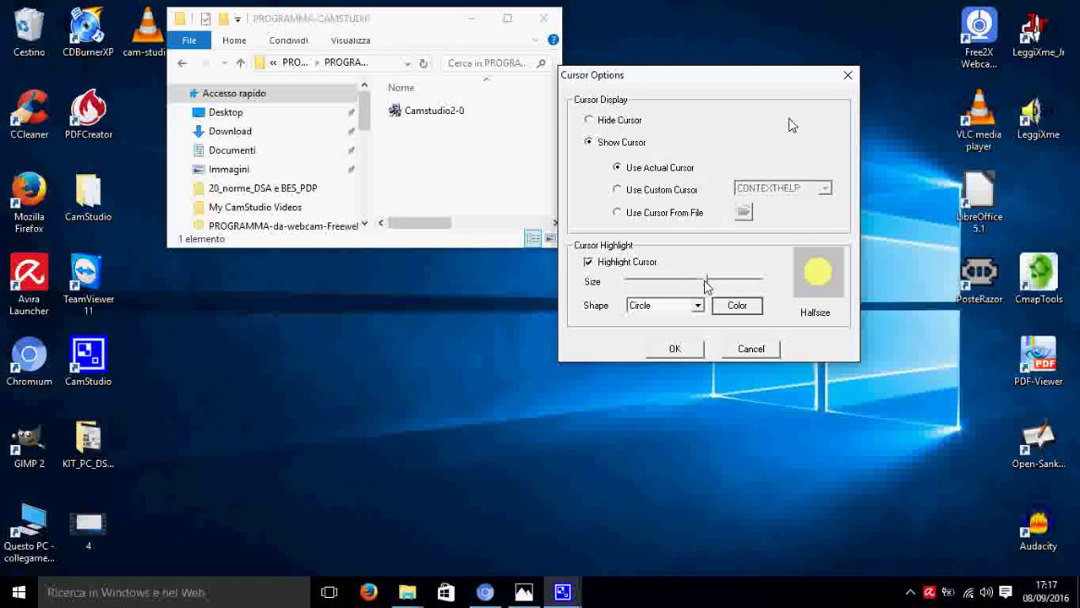
pyautogui.click(676, 350)
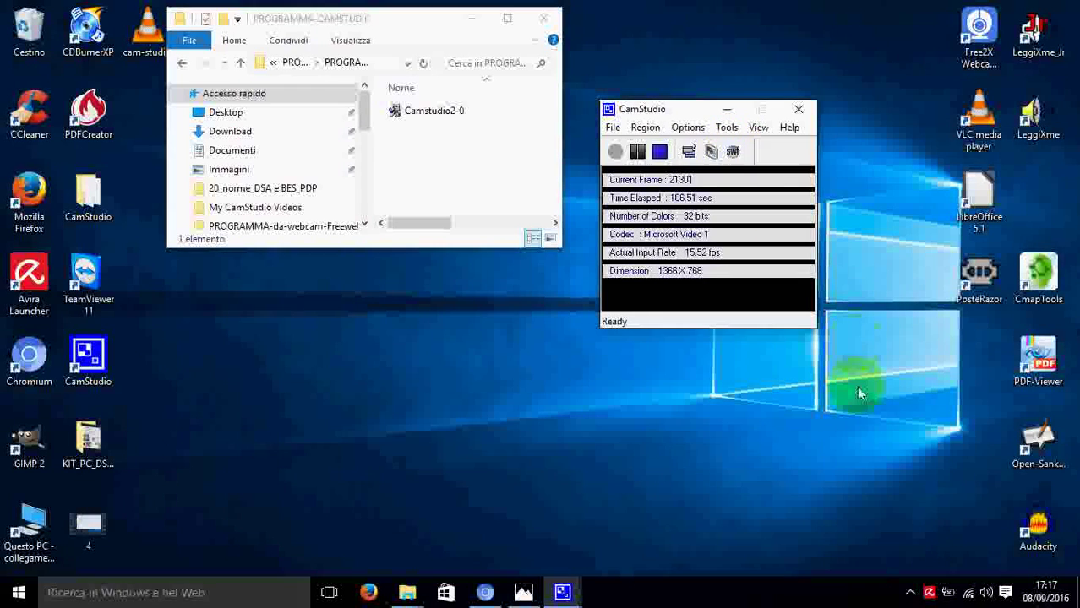
# Check which playback device is set as default in the Windows sound settings and close them.
pyautogui.rightClick(986, 593)
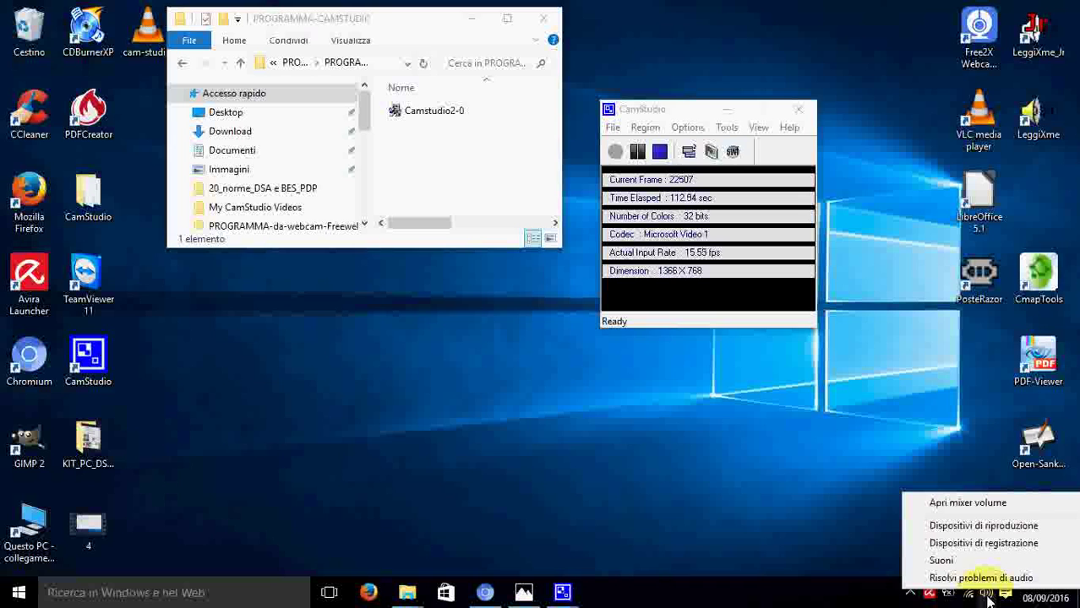
pyautogui.click(991, 527)
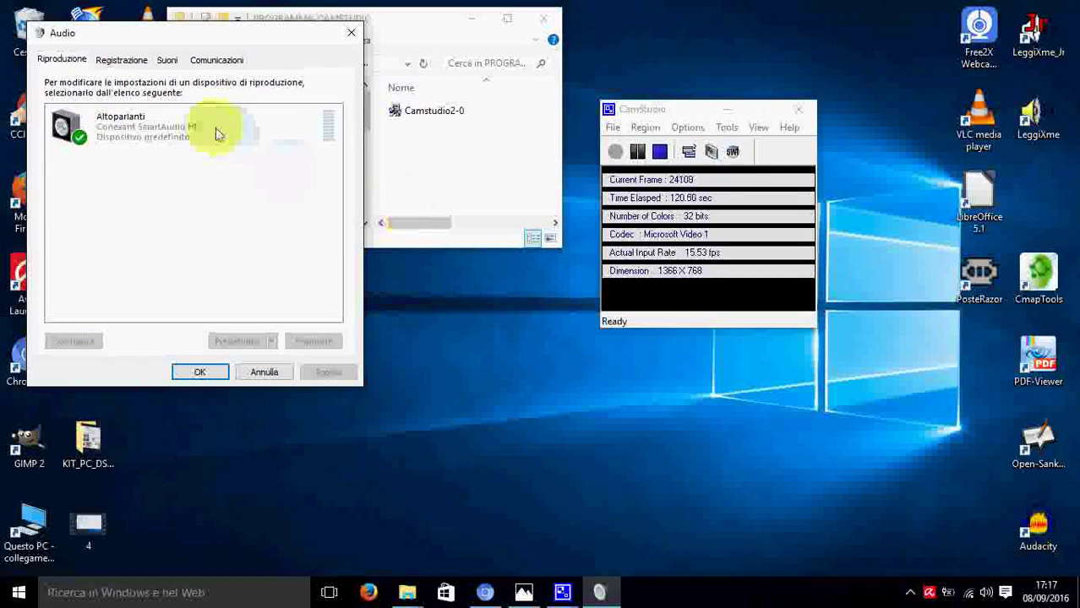
pyautogui.click(351, 32)
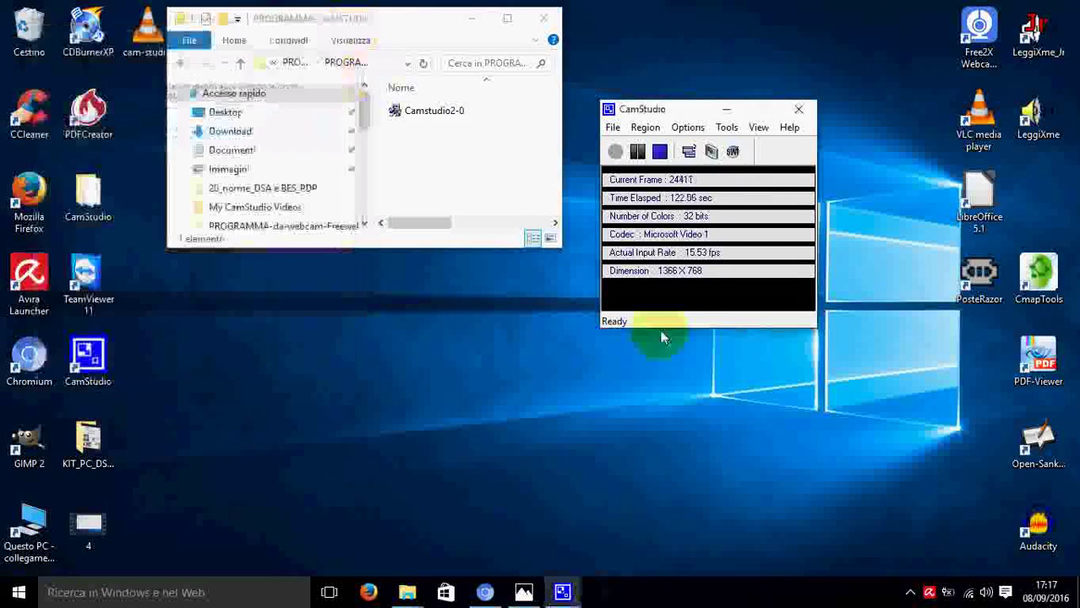
# Check which microphone is the default recording device in the Windows sound settings and close them.
pyautogui.rightClick(985, 593)
pyautogui.click(980, 544)
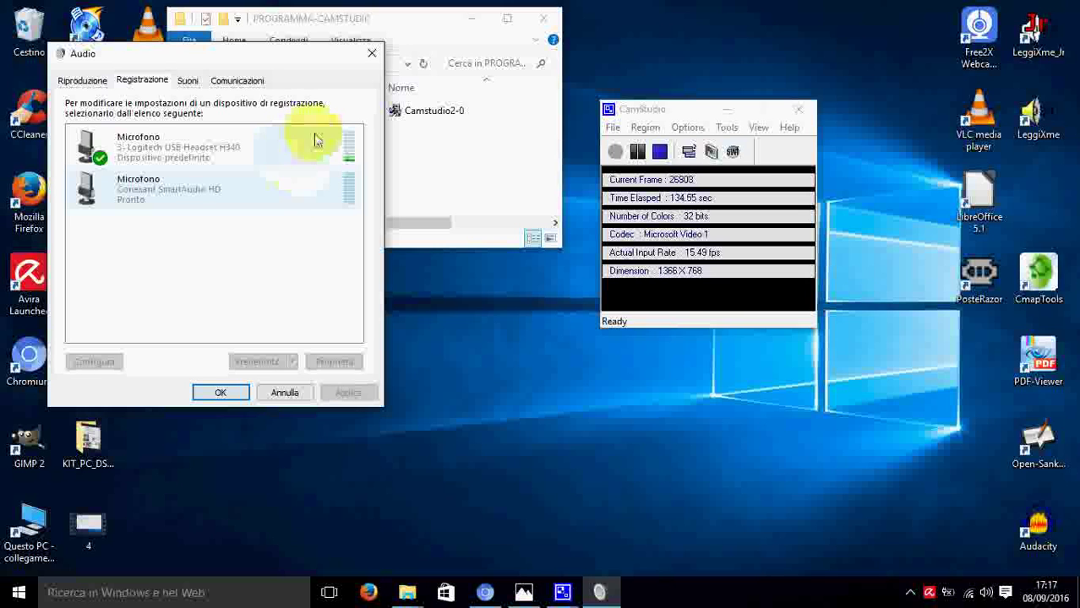
pyautogui.click(372, 52)
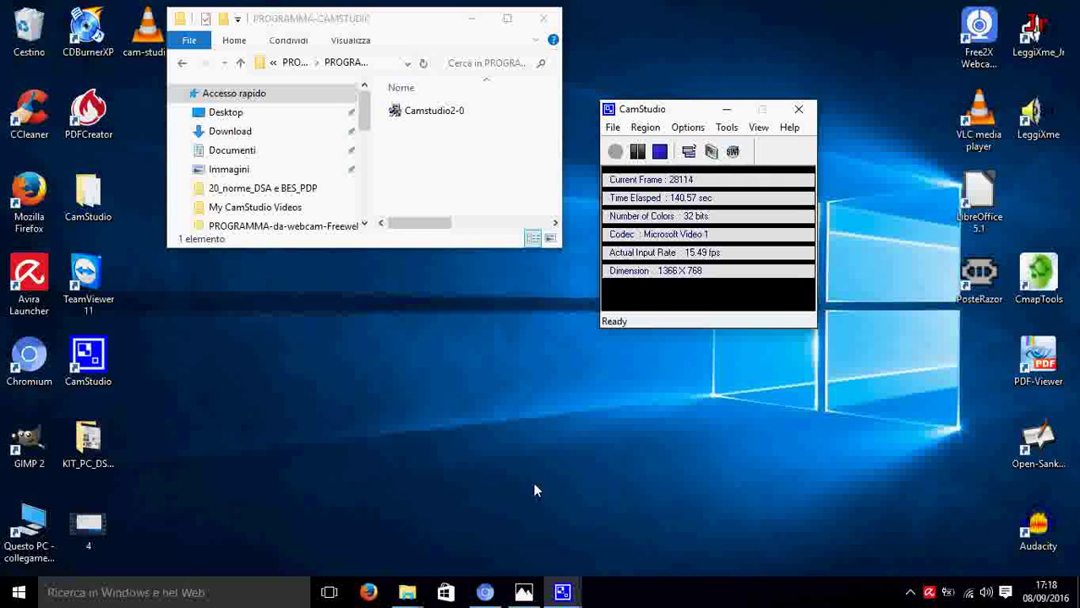
# Show the concept map image sergente nella neve.jpg, and switch to Chromium to view the Omniatlas map of Europe.
pyautogui.click(524, 592)
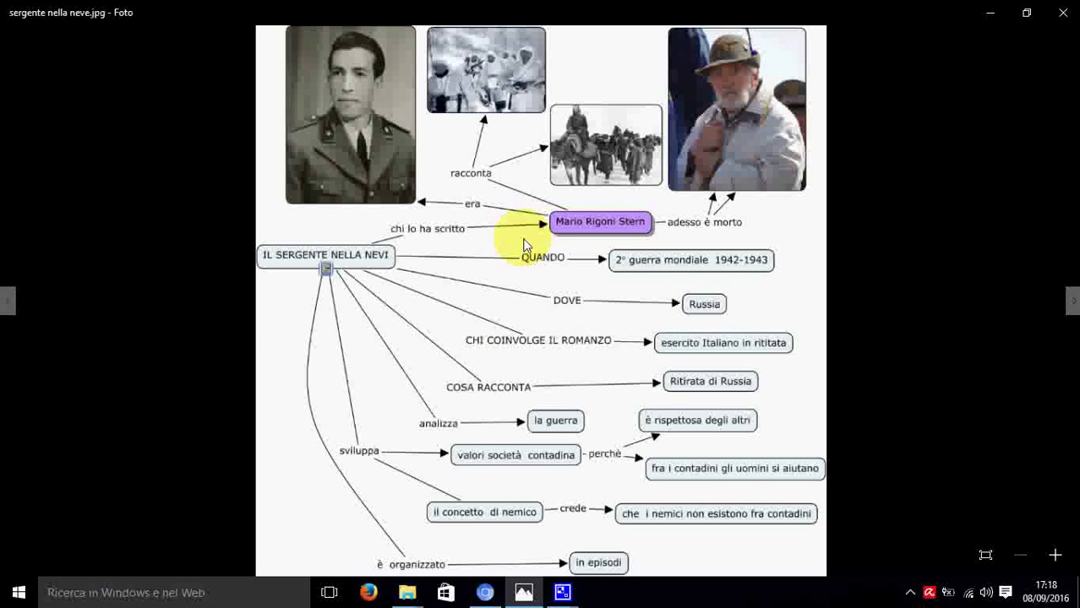
pyautogui.click(494, 597)
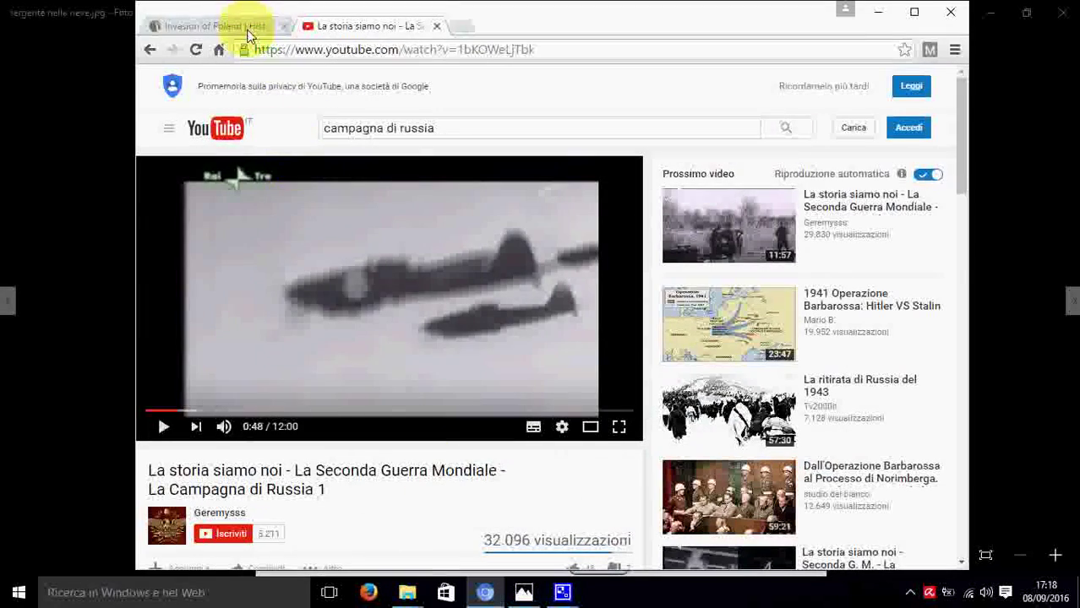
pyautogui.click(247, 29)
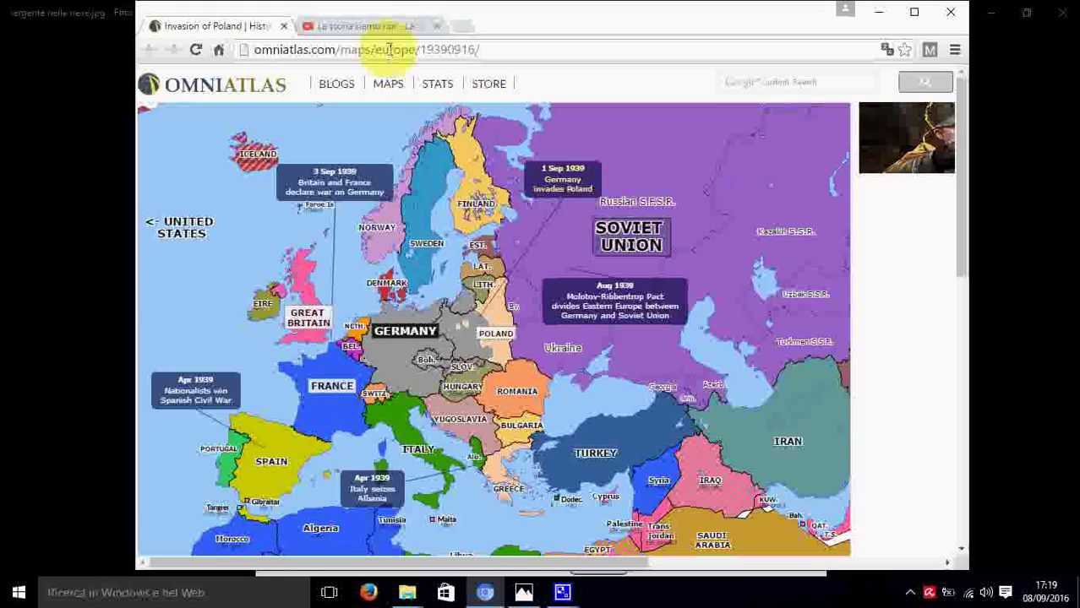
# Play the YouTube video on La Campagna di Russia in full screen with sound muted, and pause it back in normal view.
pyautogui.click(370, 27)
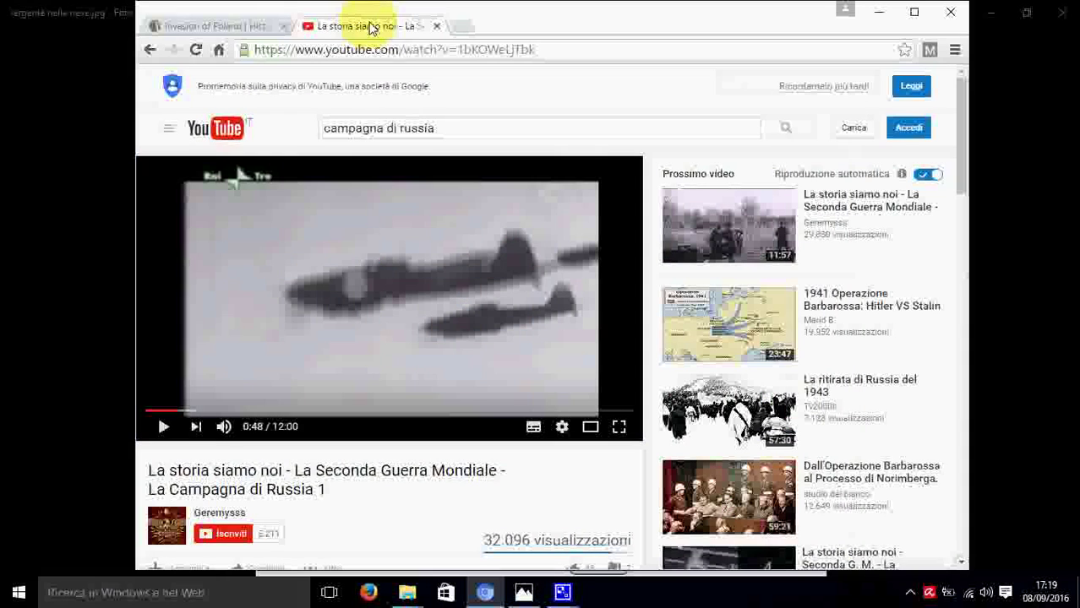
pyautogui.click(163, 430)
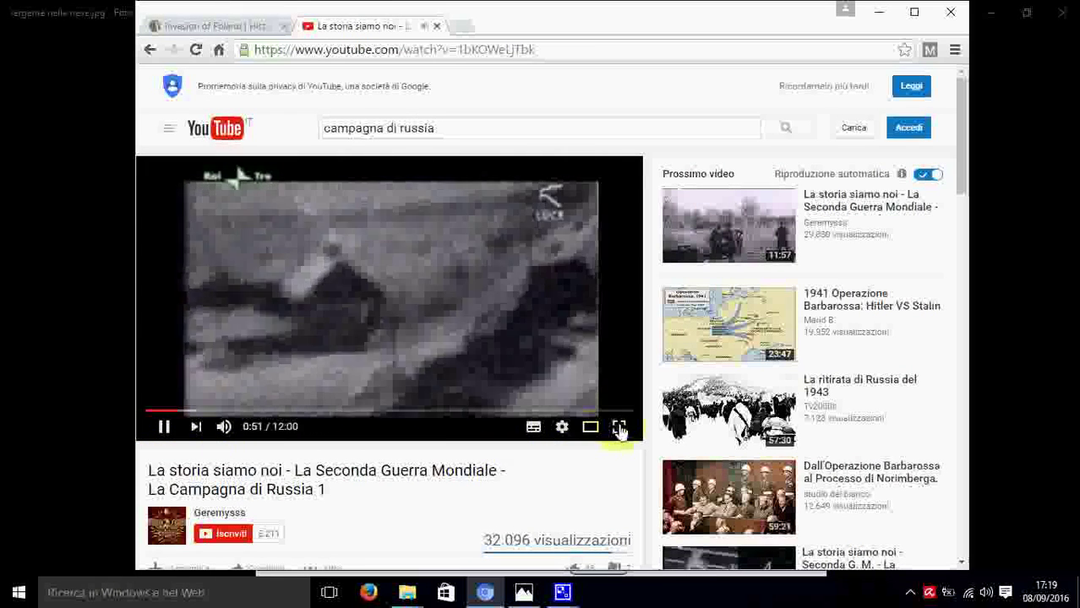
pyautogui.click(620, 428)
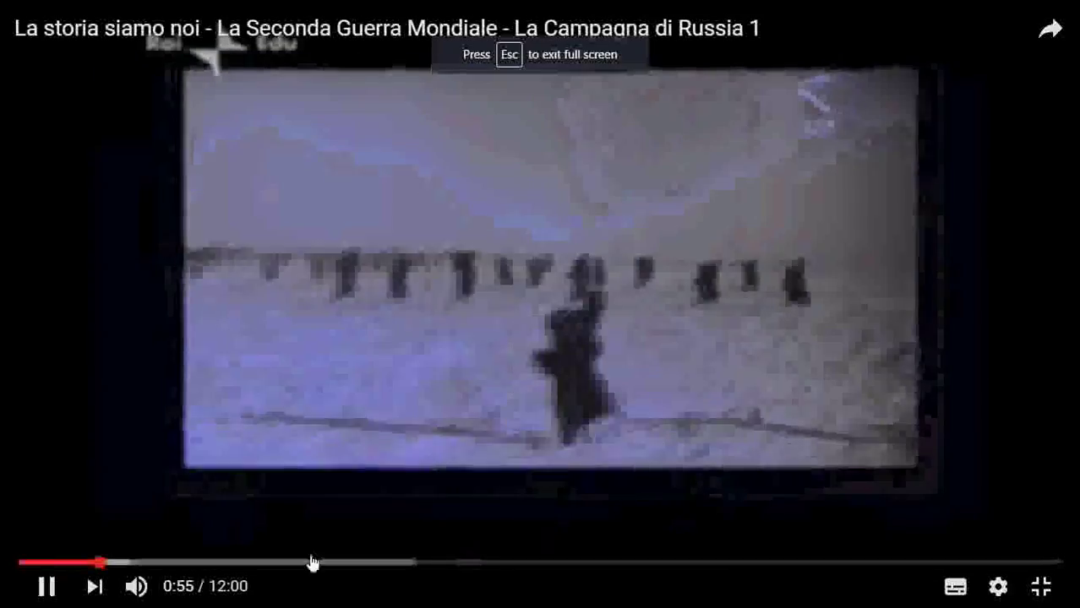
pyautogui.click(136, 587)
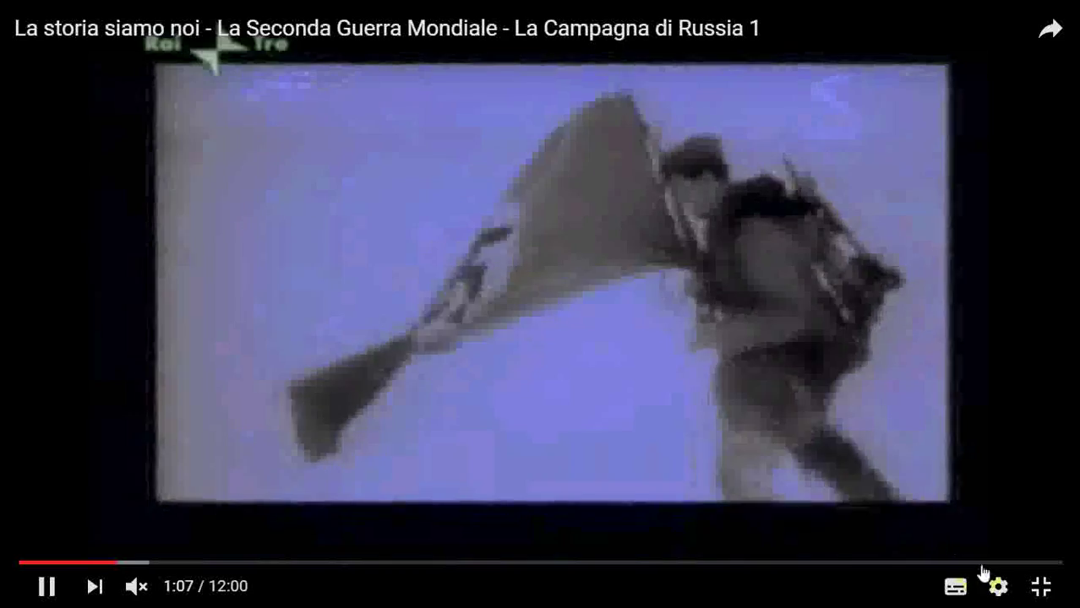
pyautogui.click(1041, 586)
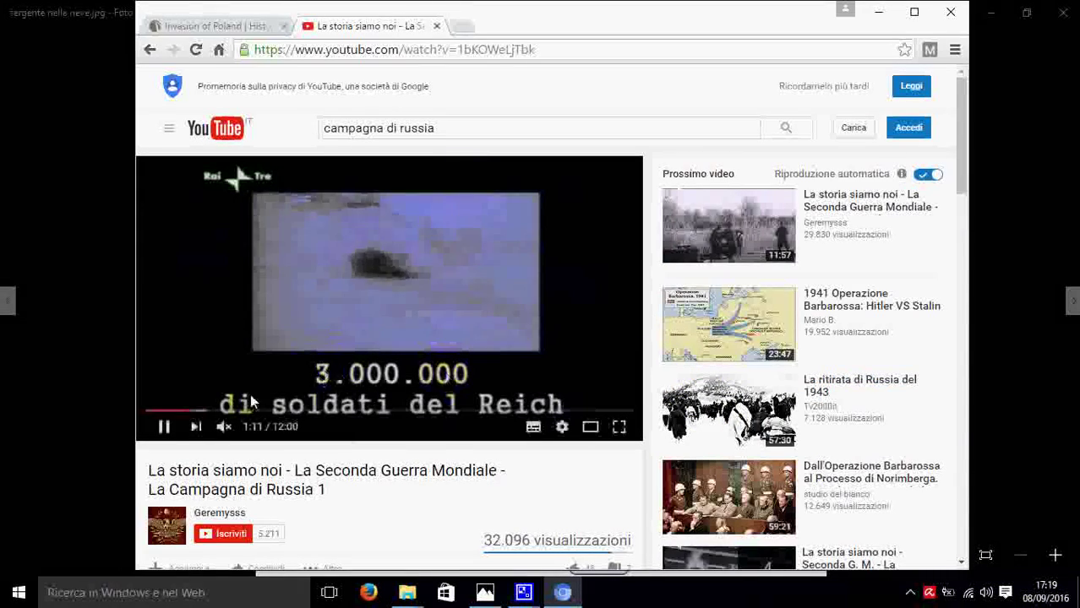
pyautogui.click(165, 427)
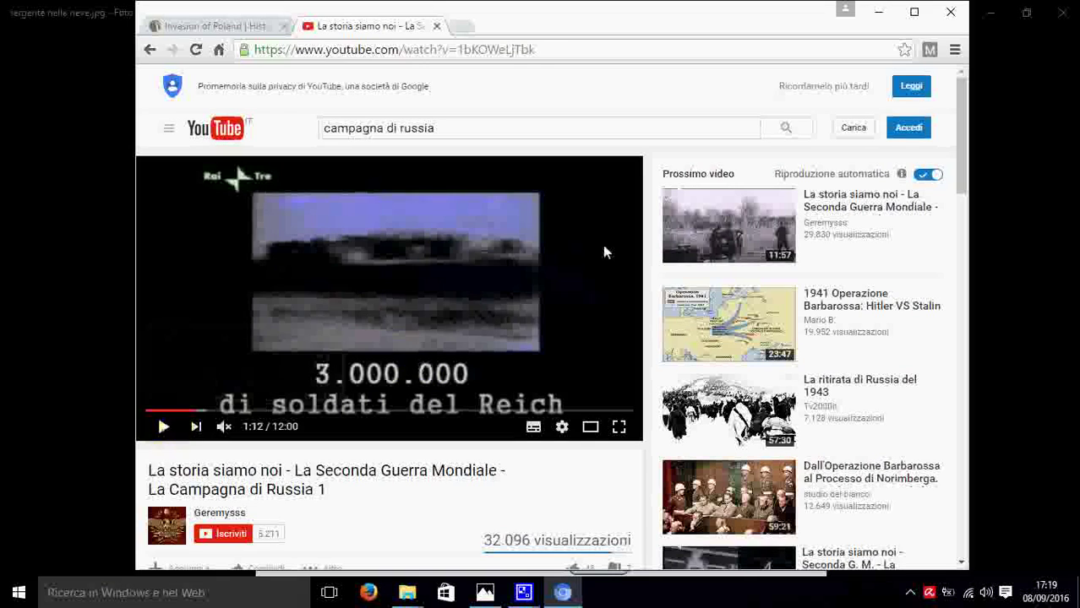
# Minimize the browser, close the concept map image and place the CamStudio window beside the file window.
pyautogui.click(881, 13)
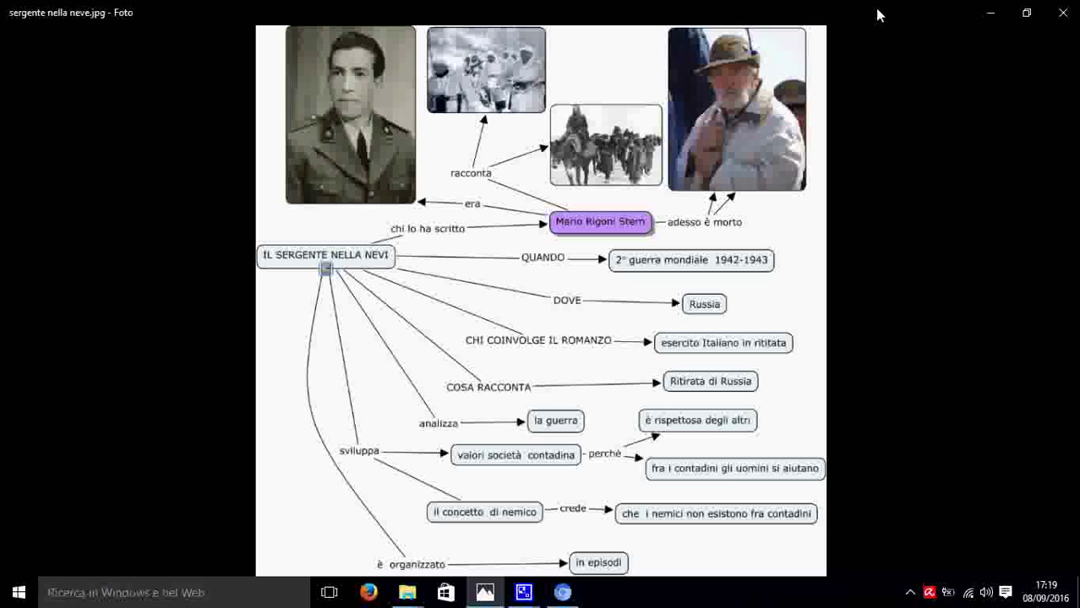
pyautogui.click(1058, 13)
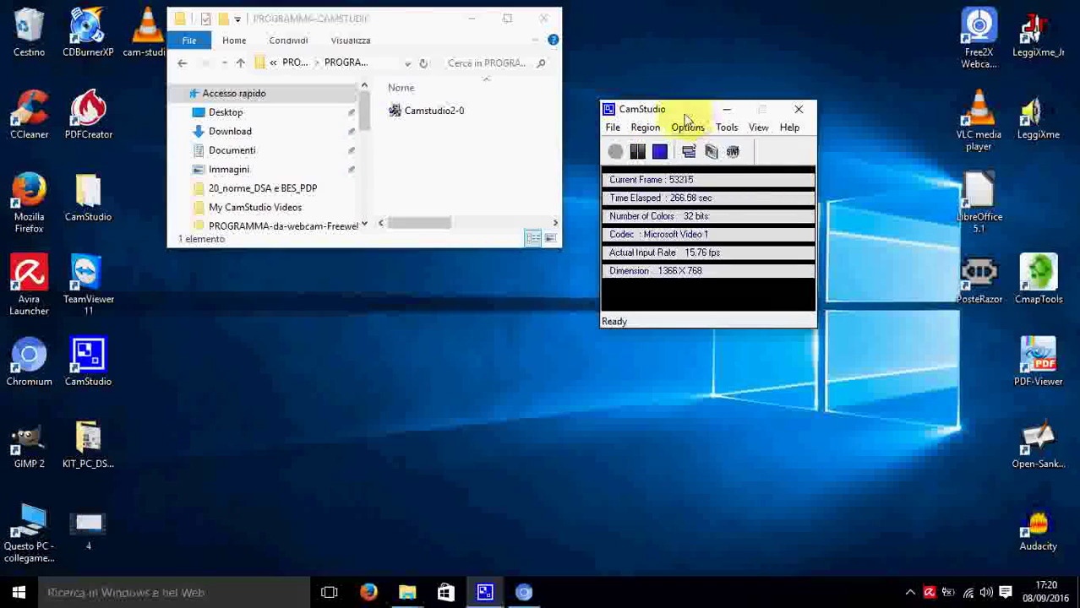
pyautogui.moveTo(686, 118); pyautogui.dragTo(648, 27)
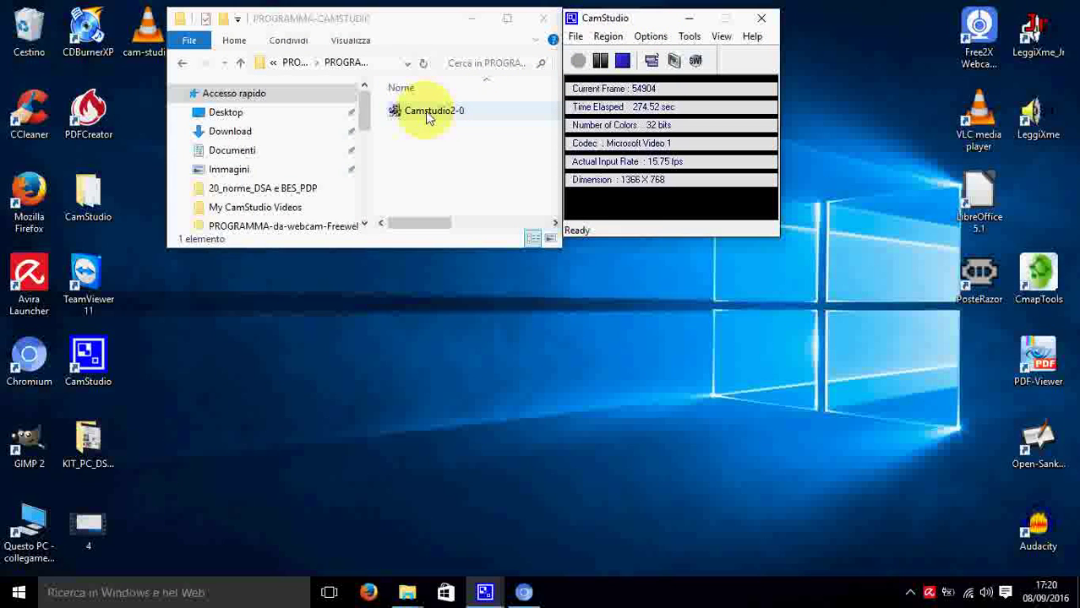
# Go up to the -EASYDIDA-DSA-2016-1 folder in the file window and enlarge the window.
pyautogui.click(242, 66)
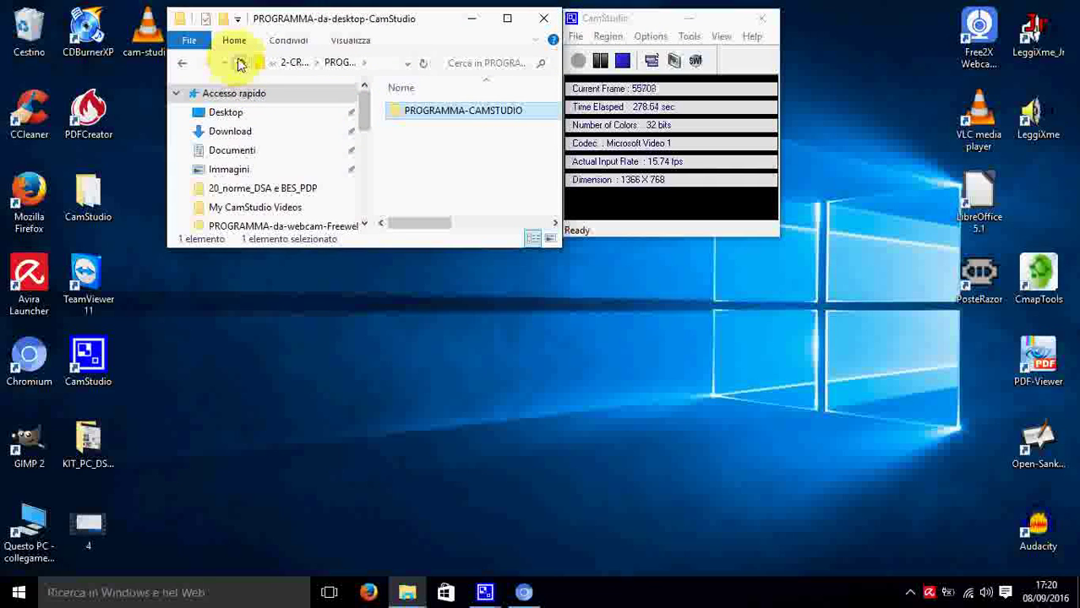
pyautogui.click(241, 66)
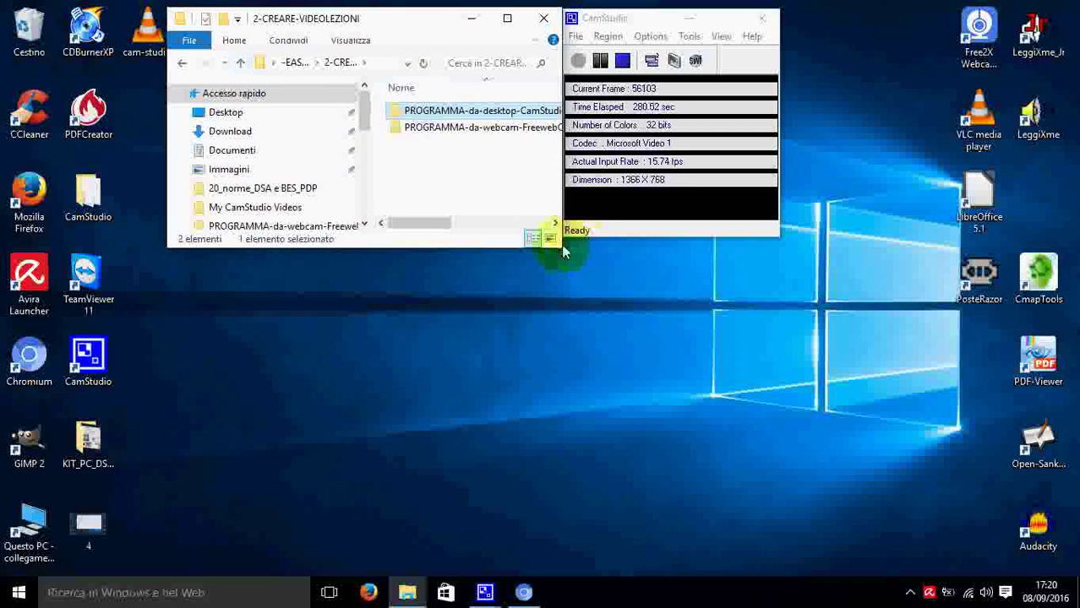
pyautogui.moveTo(565, 256); pyautogui.dragTo(622, 323)
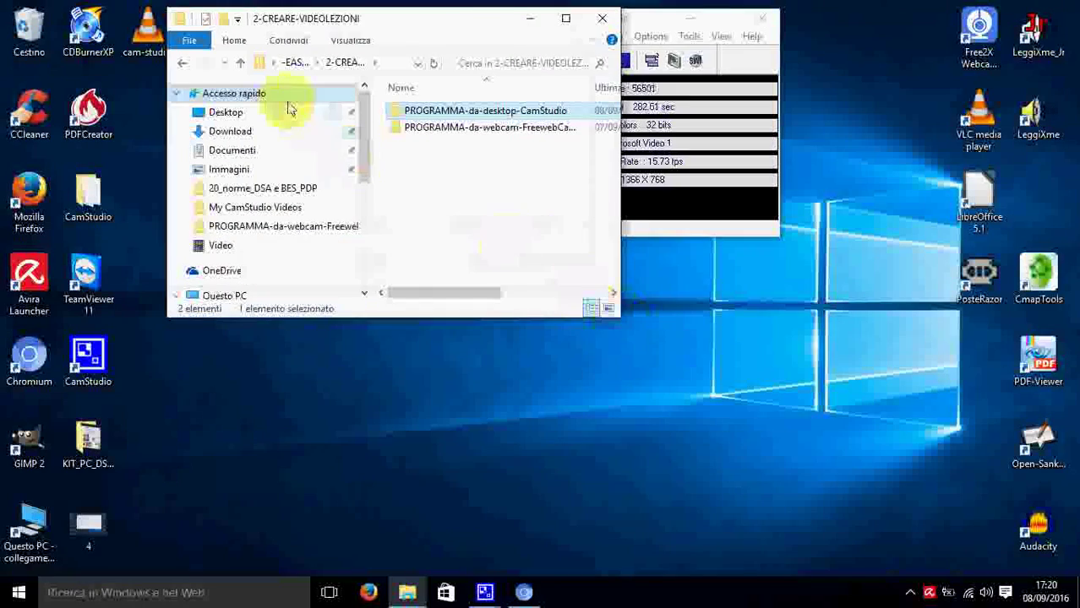
pyautogui.click(242, 66)
pyautogui.scroll(-2, 512, 174)
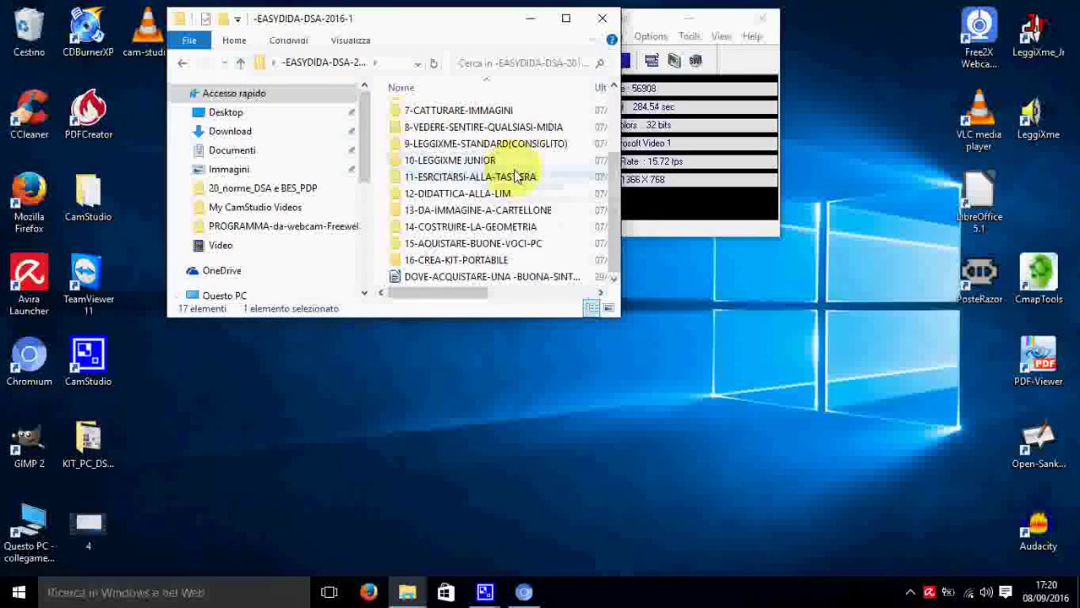
# Open 16-CREA-KIT-PORTABILE, CREARE-VIDEO-LEZIONI-DESKTOP and its CamStudio folder, bring Recorder into view and move the CamStudio window clear of the file window.
pyautogui.doubleClick(485, 262)
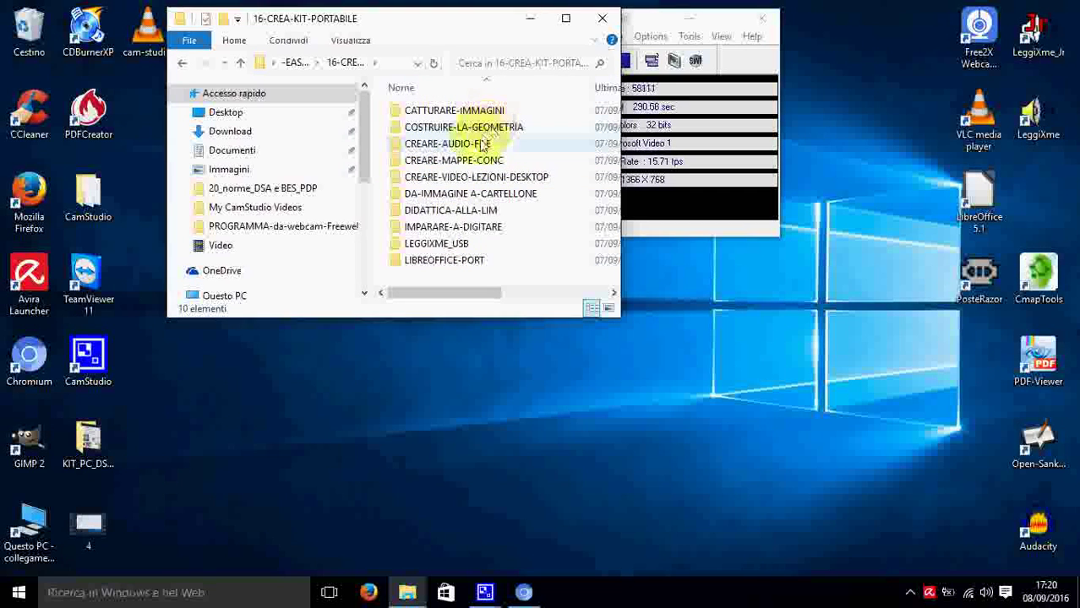
pyautogui.doubleClick(448, 177)
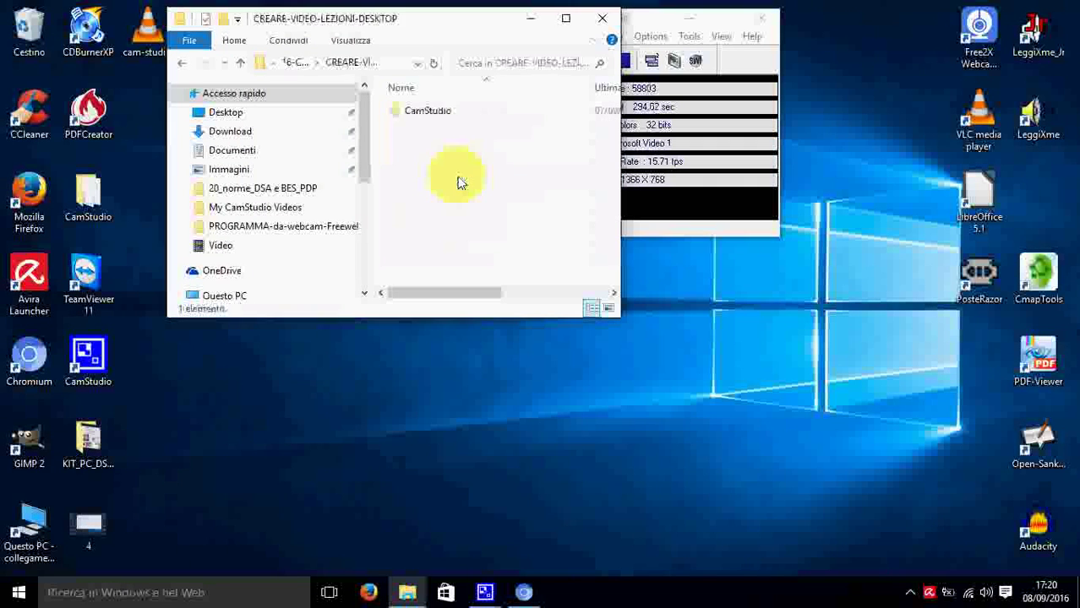
pyautogui.doubleClick(401, 118)
pyautogui.scroll(-4, 494, 176)
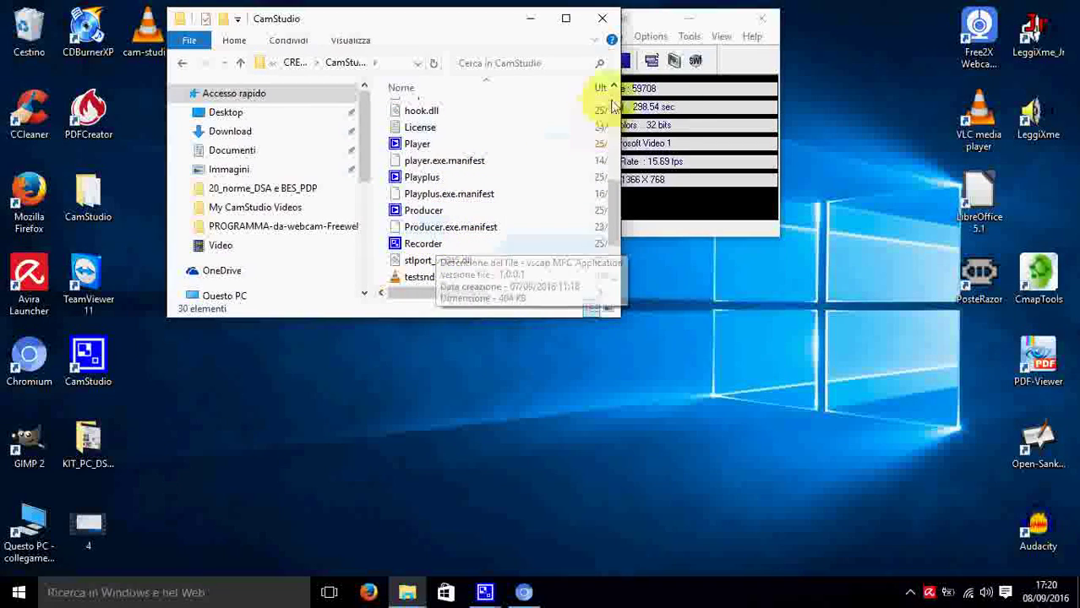
pyautogui.moveTo(654, 22); pyautogui.dragTo(752, 39)
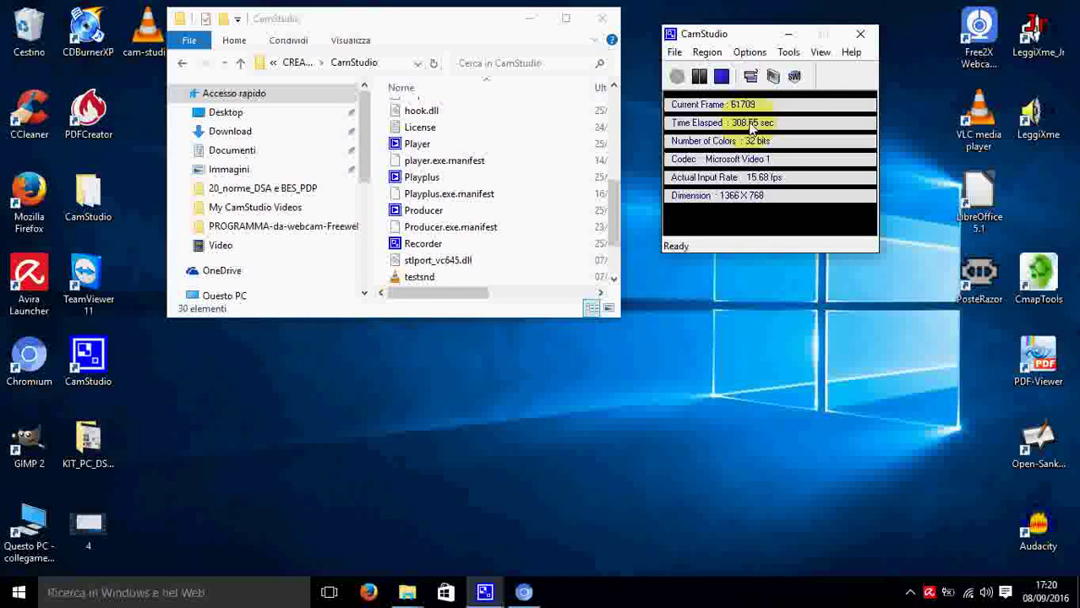
# Go up to CREARE-VIDEO-LEZIONI-DESKTOP, reopen its CamStudio folder and bring the Recorder application into view.
pyautogui.click(241, 65)
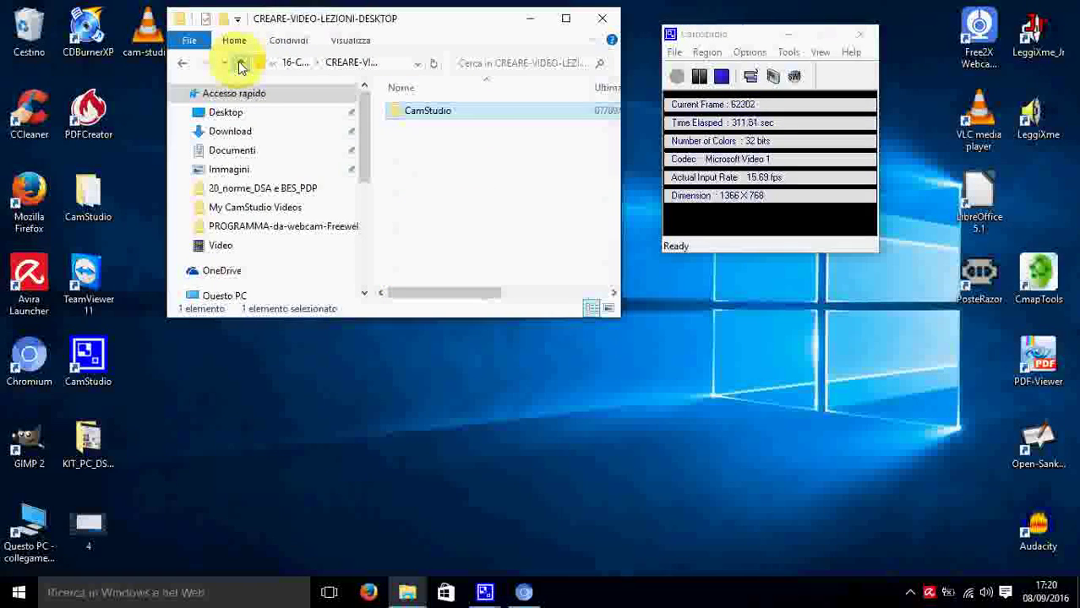
pyautogui.doubleClick(406, 112)
pyautogui.scroll(-6, 503, 173)
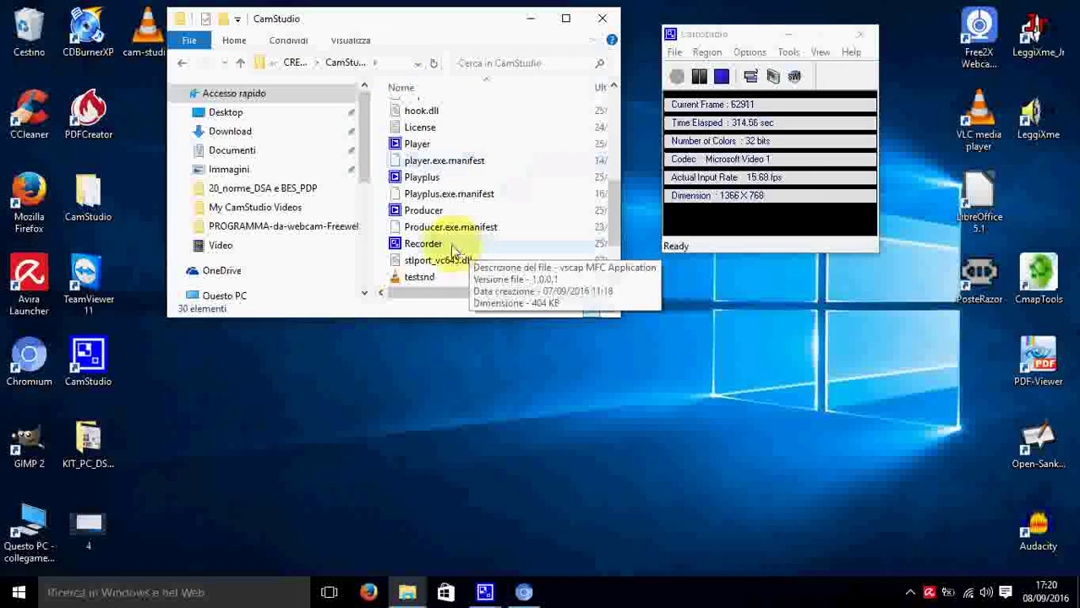
# Widen the file window to reveal the date and type columns, and place it and the CamStudio window so they do not overlap.
pyautogui.moveTo(620, 253); pyautogui.dragTo(807, 258)
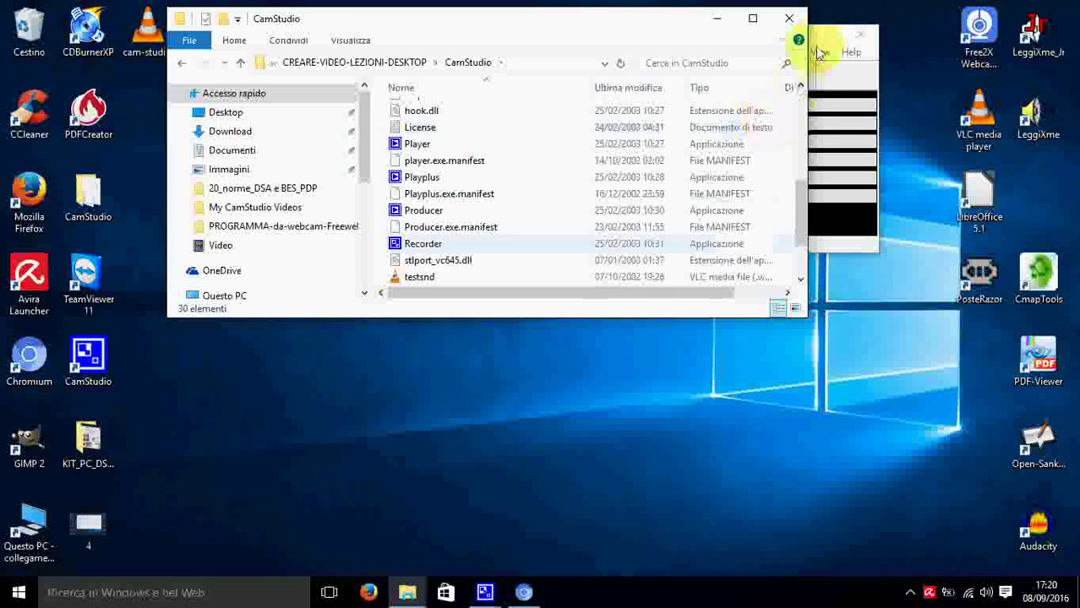
pyautogui.moveTo(631, 26); pyautogui.dragTo(477, 24)
pyautogui.click(692, 36)
pyautogui.moveTo(755, 36); pyautogui.dragTo(770, 128)
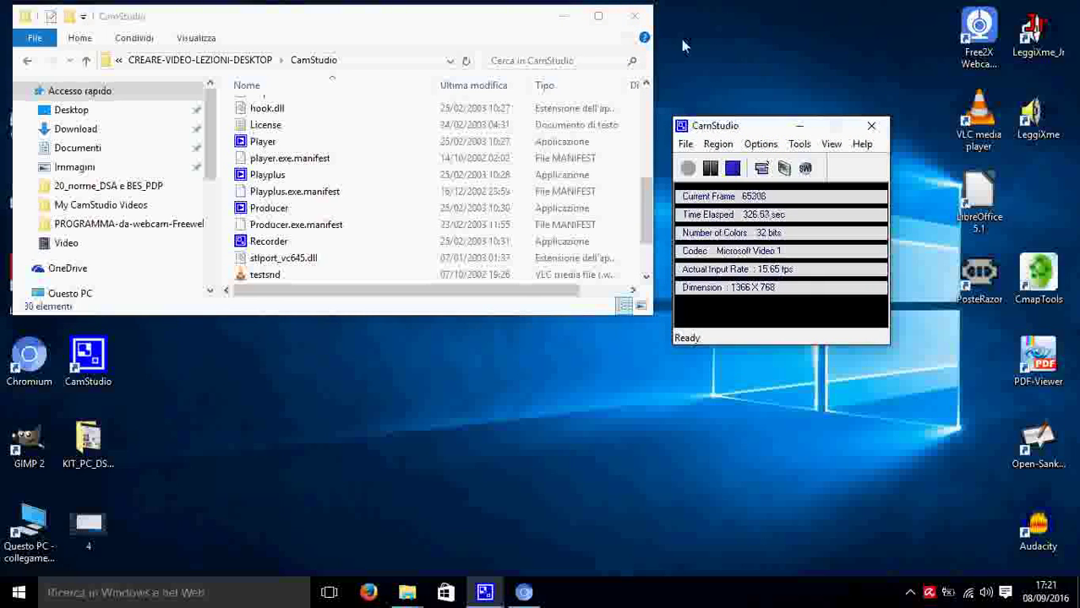
# Close the CamStudio folder window and move the CamStudio recorder window to the upper middle of the desktop.
pyautogui.click(635, 16)
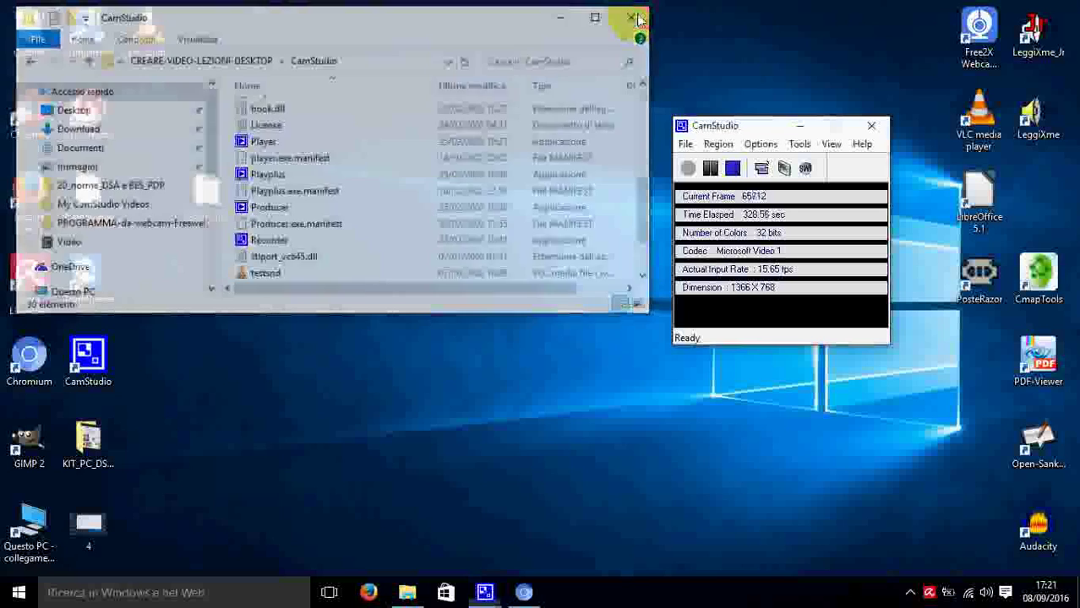
pyautogui.moveTo(756, 134); pyautogui.dragTo(639, 71)
pyautogui.click(819, 186)
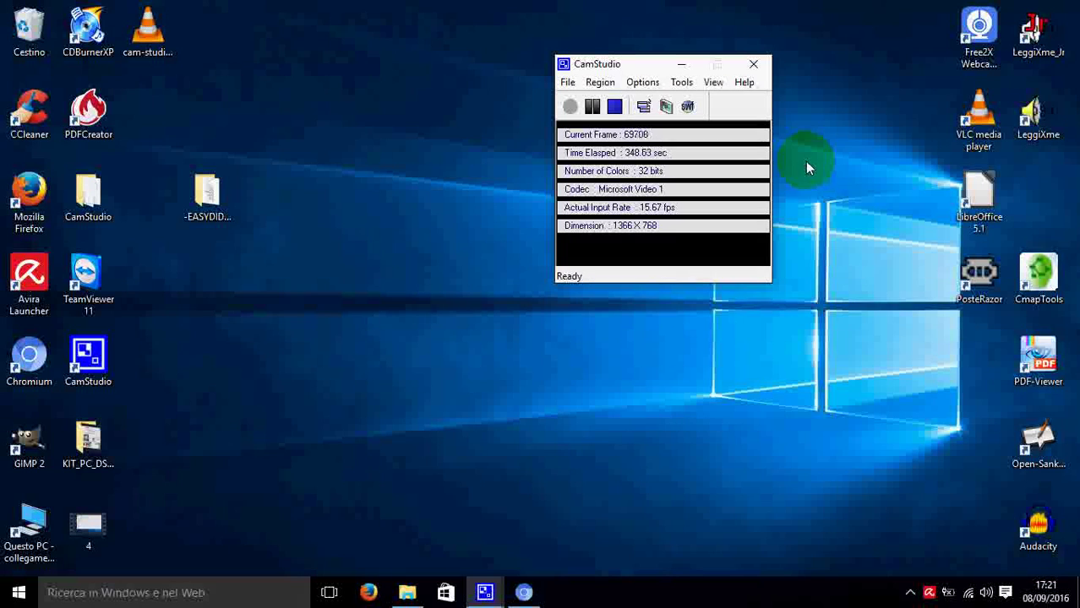
pyautogui.click(825, 140)
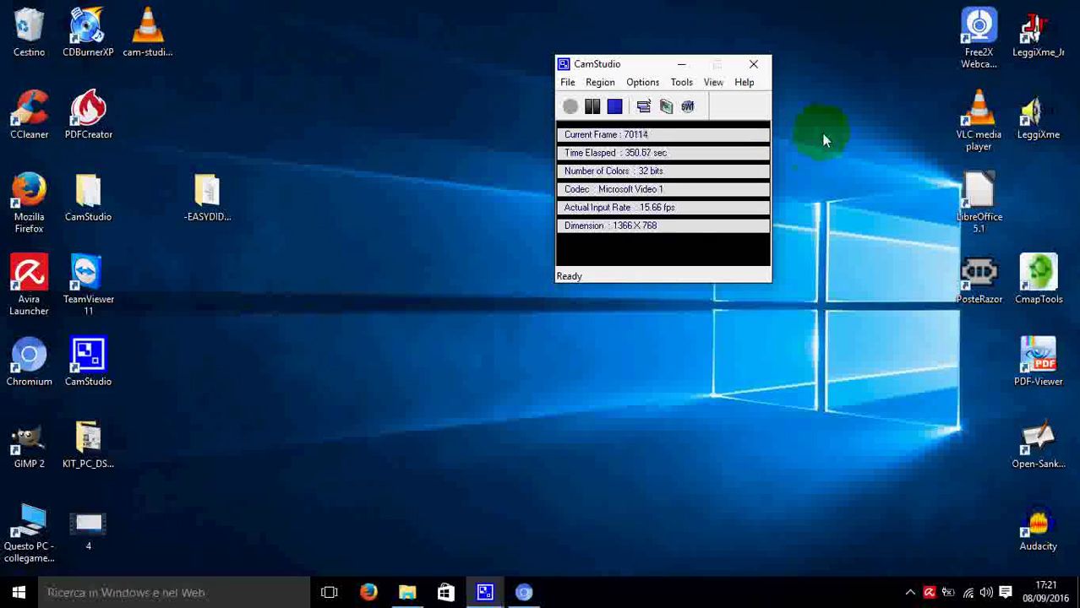